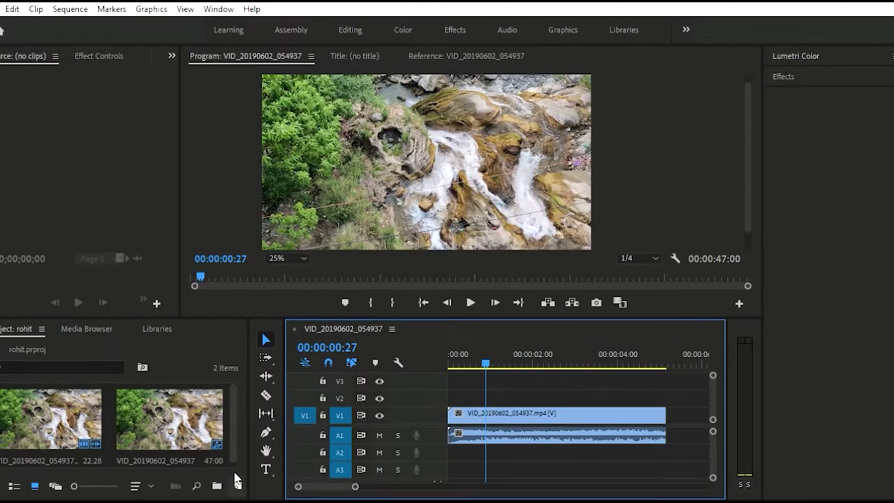
# Step: Add an Adjustment Layer to the project bin with its default settings
pyautogui.click(238, 482)
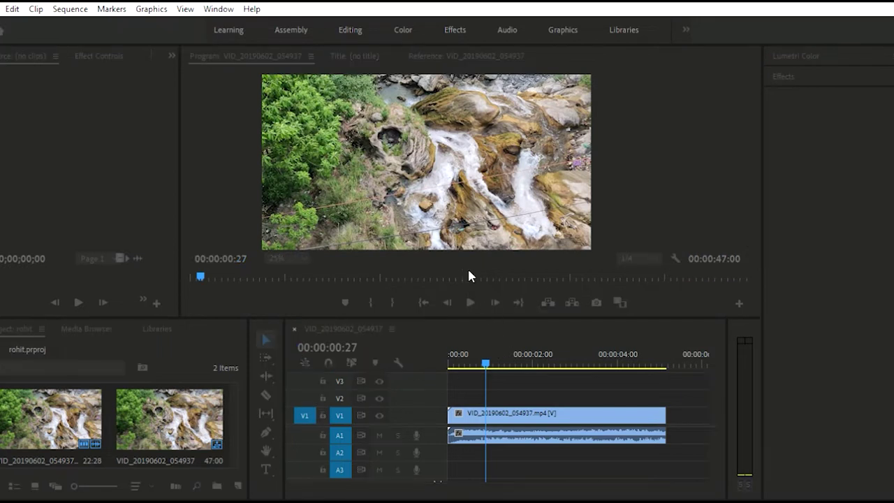
pyautogui.press('Return')
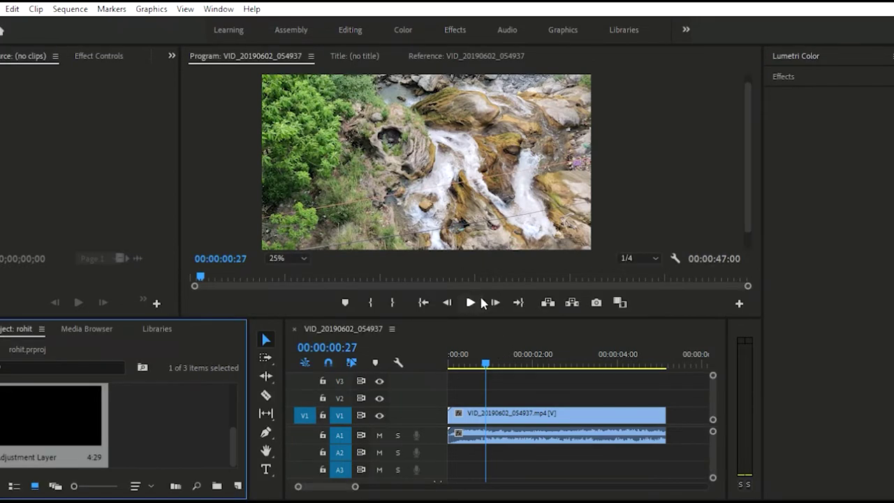
# Step: Place the adjustment layer on V2 above the waterfall clip, trimmed to end with it
pyautogui.moveTo(63, 408); pyautogui.dragTo(451, 390)
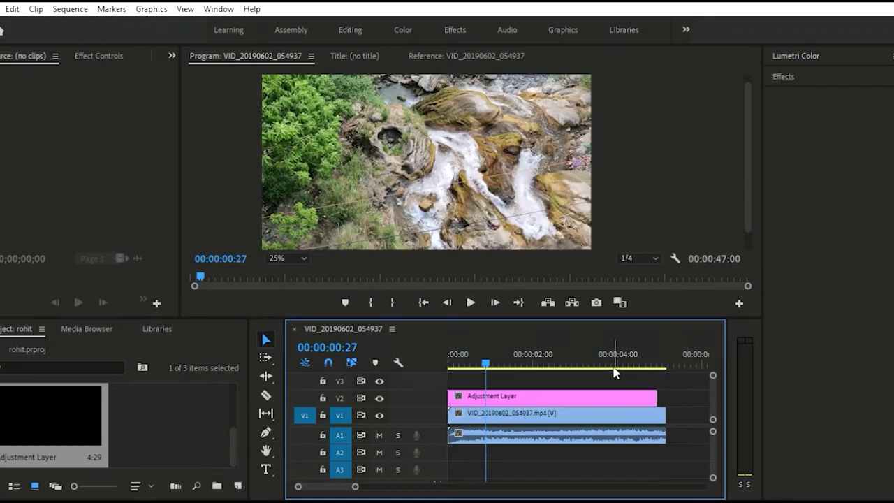
pyautogui.moveTo(662, 387); pyautogui.dragTo(667, 389)
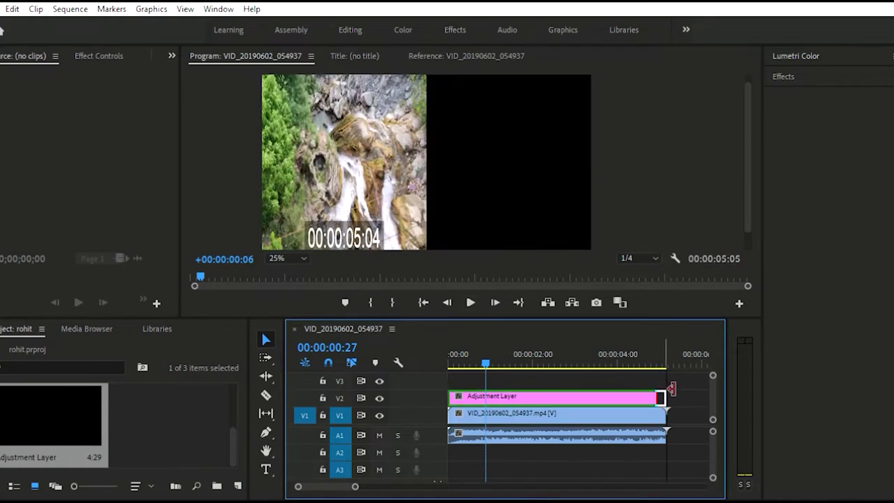
pyautogui.click(527, 394)
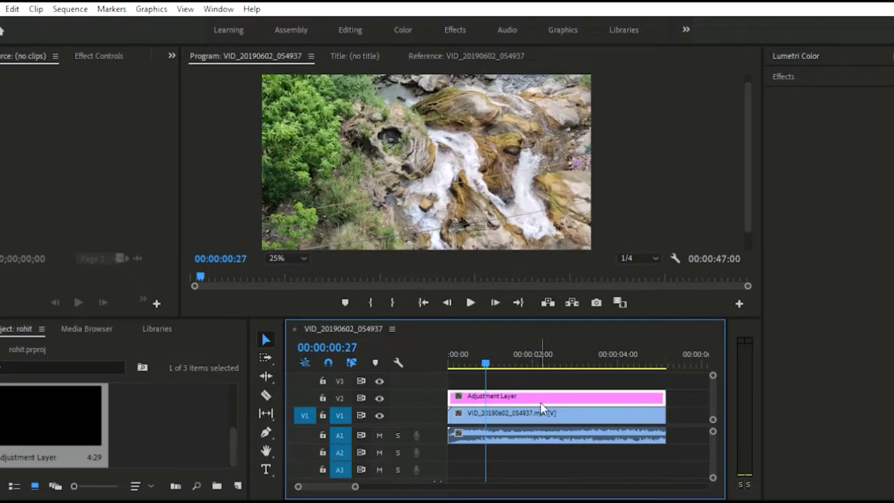
pyautogui.keyDown('shift'); pyautogui.click(543, 408); pyautogui.keyUp('shift')
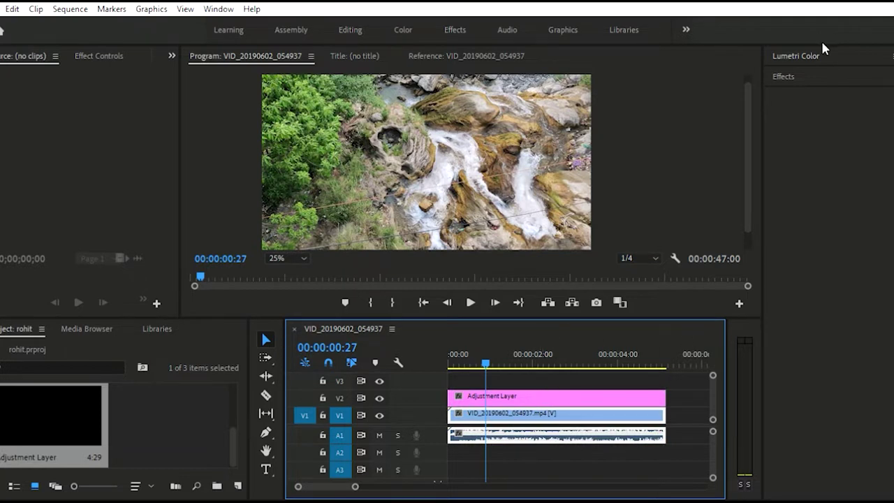
pyautogui.click(849, 49)
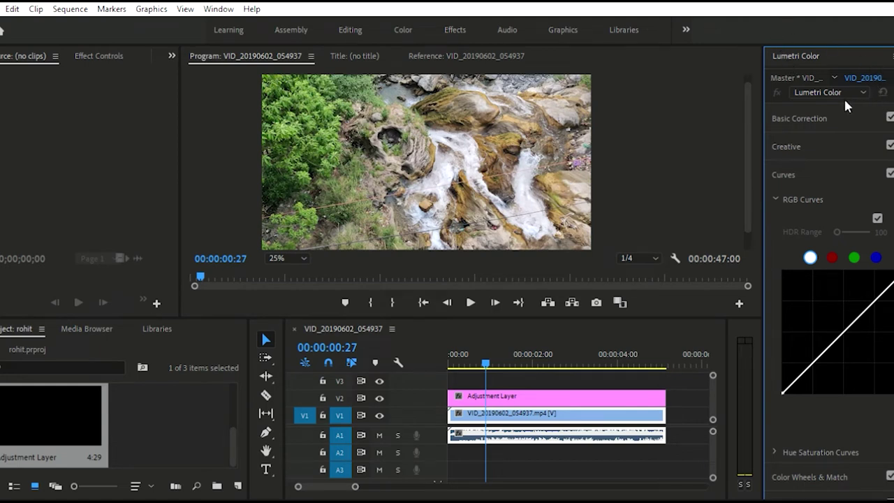
# Step: In Basic Correction Tone, set Blacks to -19.7 and Whites to 26.0
pyautogui.click(799, 118)
pyautogui.click(776, 179)
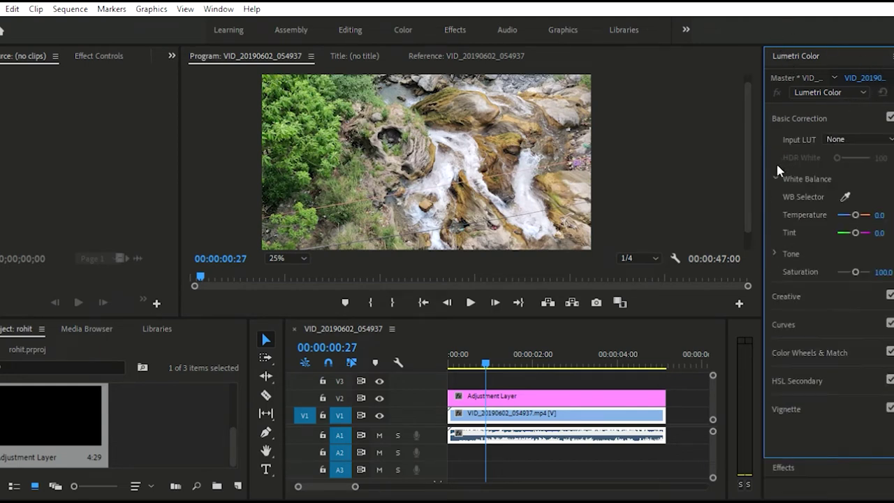
pyautogui.click(776, 241)
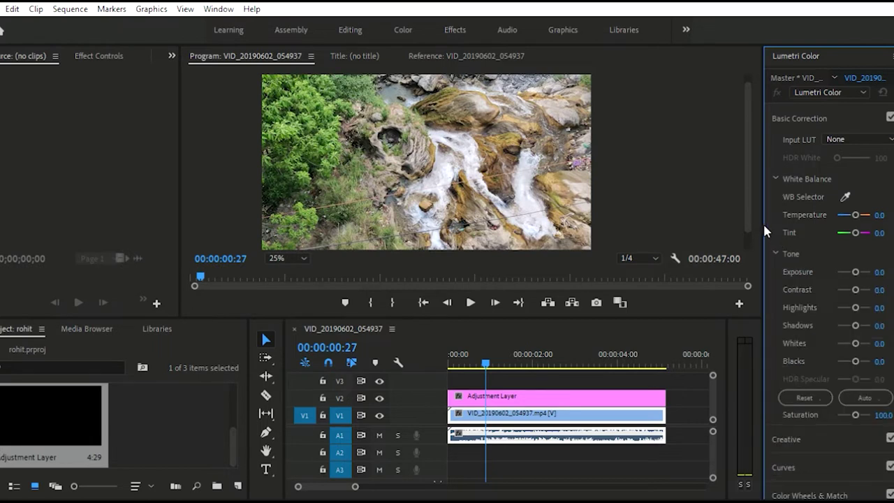
pyautogui.moveTo(765, 231); pyautogui.dragTo(715, 236)
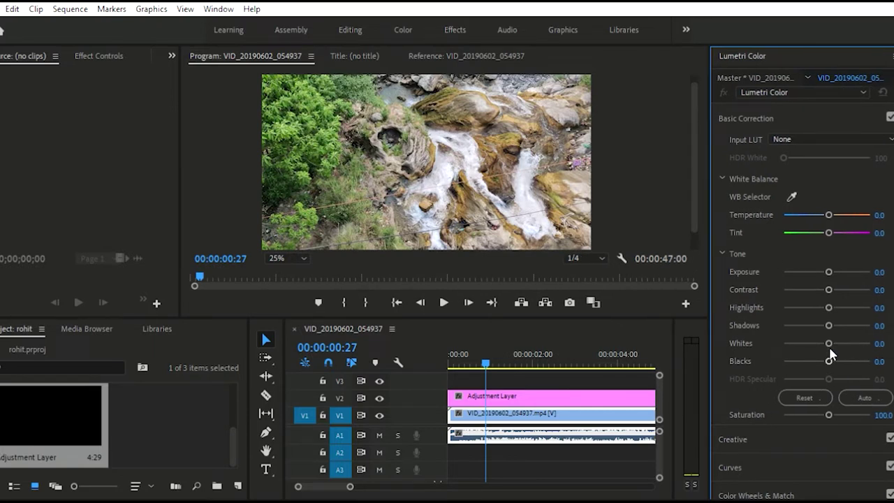
pyautogui.moveTo(829, 359); pyautogui.dragTo(819, 357)
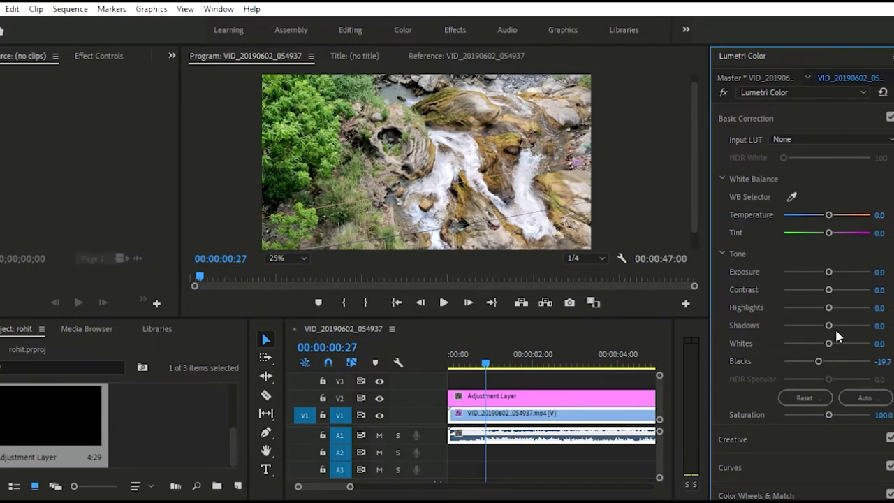
pyautogui.moveTo(829, 342)
pyautogui.mouseDown()
pyautogui.moveTo(842, 342)
pyautogui.moveTo(838, 336)
pyautogui.mouseUp()
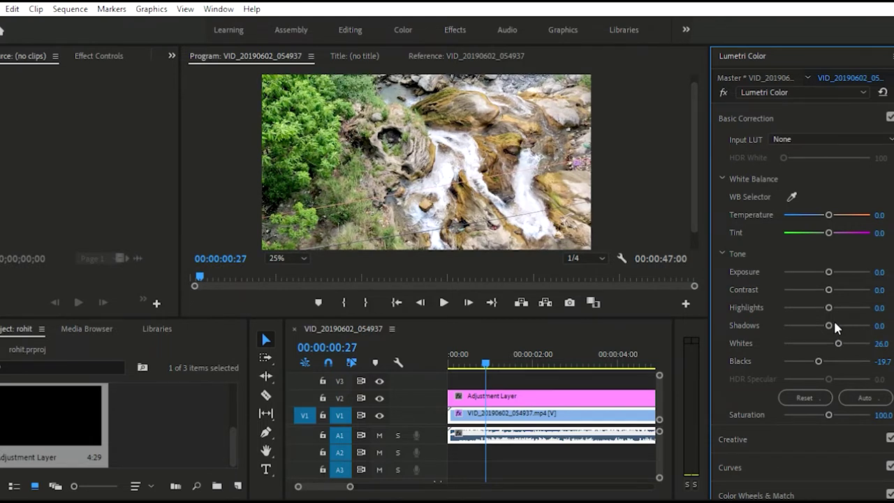
# Step: Set Shadows -13.4, Highlights 26.0 and Saturation 140.2 on the waterfall clip
pyautogui.moveTo(828, 325); pyautogui.dragTo(822, 322)
pyautogui.moveTo(829, 307); pyautogui.dragTo(837, 299)
pyautogui.moveTo(830, 403); pyautogui.dragTo(845, 404)
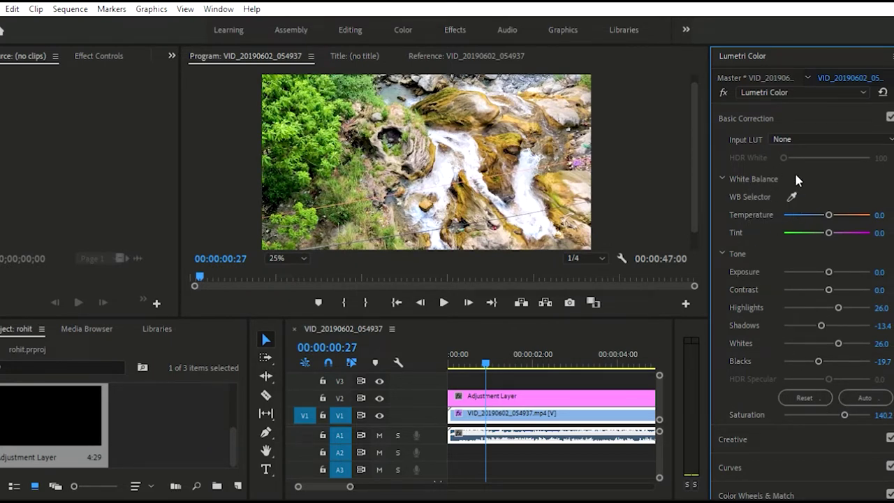
pyautogui.click(722, 179)
# Step: Show the RGB Curves and make the adjustment layer the grading target
pyautogui.click(729, 107)
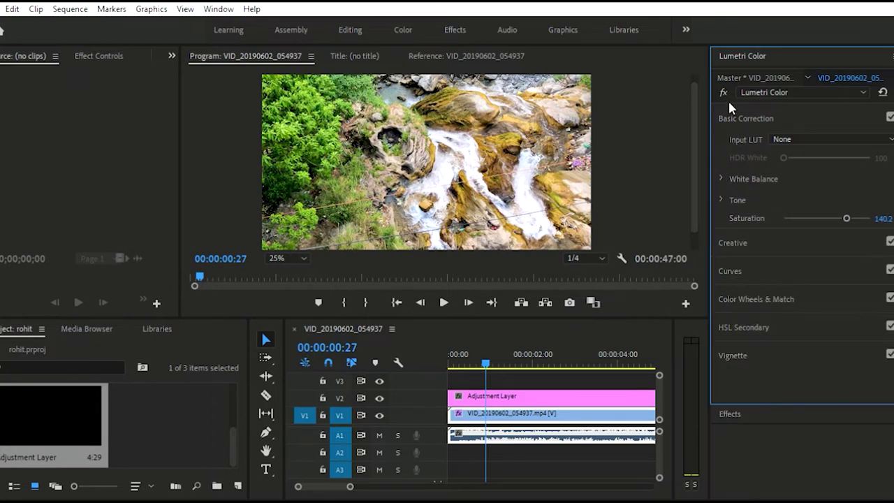
pyautogui.click(753, 162)
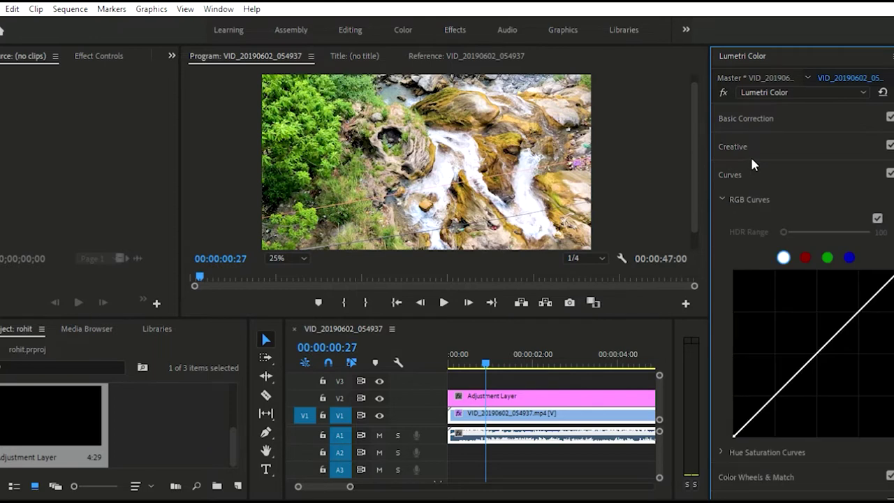
pyautogui.click(547, 382)
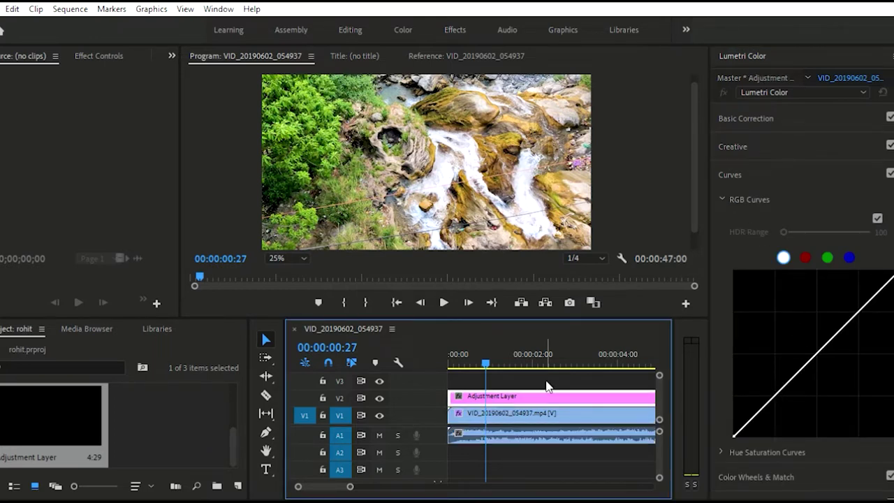
pyautogui.click(547, 413)
pyautogui.click(556, 396)
# Step: Shape the white master RGB curve into an S-curve using three control points
pyautogui.click(773, 398)
pyautogui.click(819, 352)
pyautogui.click(862, 308)
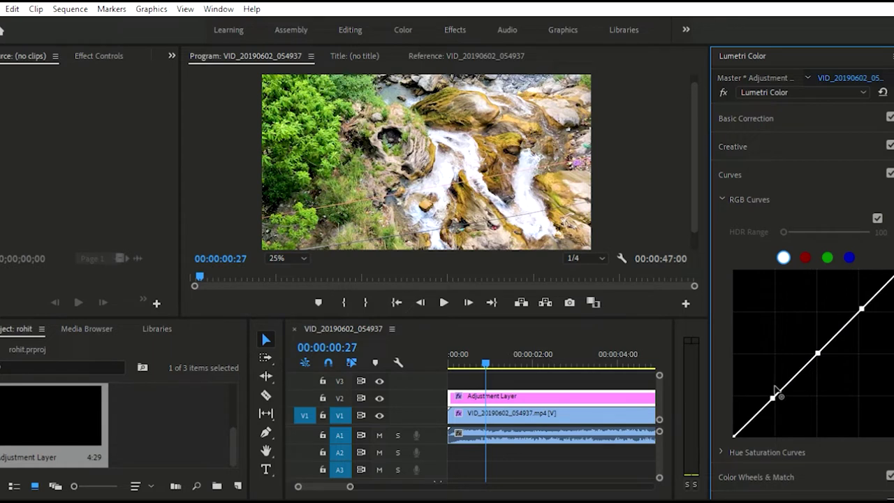
pyautogui.moveTo(775, 386); pyautogui.dragTo(784, 392)
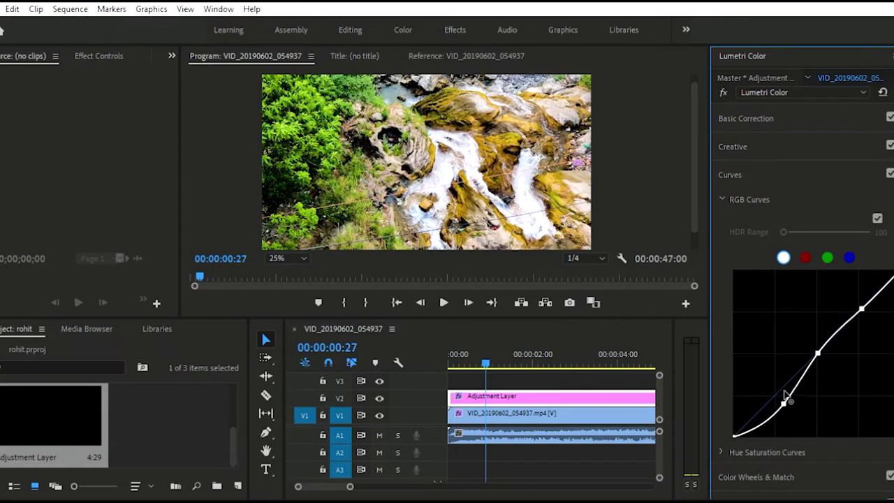
pyautogui.moveTo(784, 394); pyautogui.dragTo(775, 403)
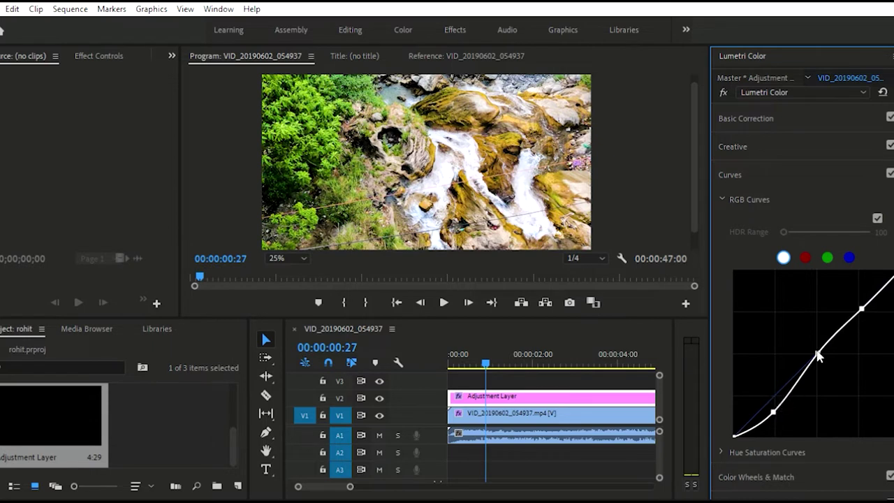
pyautogui.moveTo(818, 340); pyautogui.dragTo(826, 352)
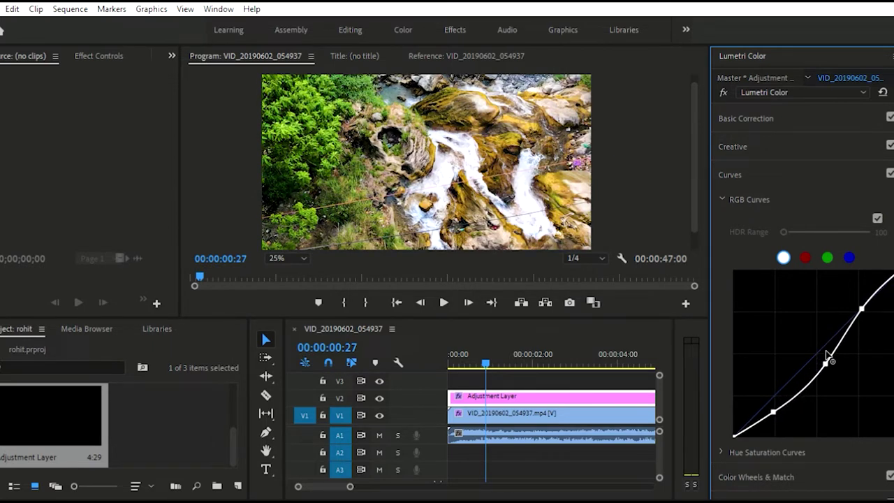
pyautogui.moveTo(862, 297)
pyautogui.mouseDown()
pyautogui.moveTo(859, 284)
pyautogui.moveTo(852, 293)
pyautogui.moveTo(860, 289)
pyautogui.mouseUp()
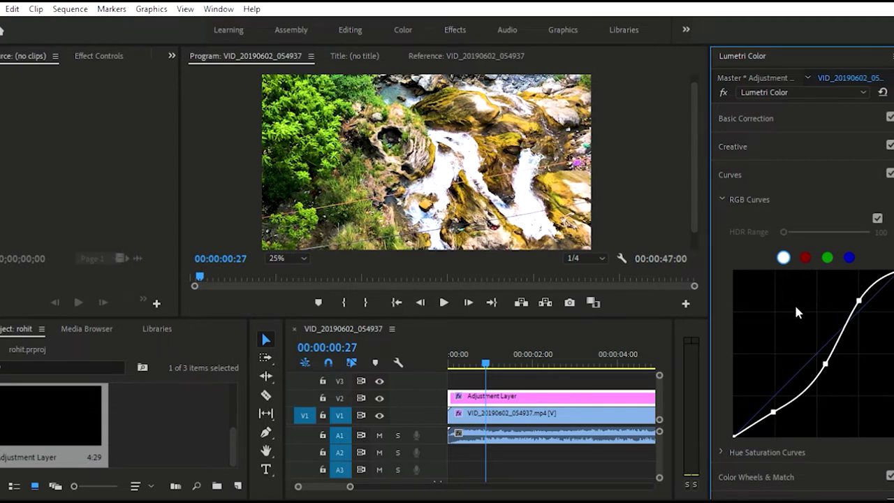
pyautogui.click(722, 177)
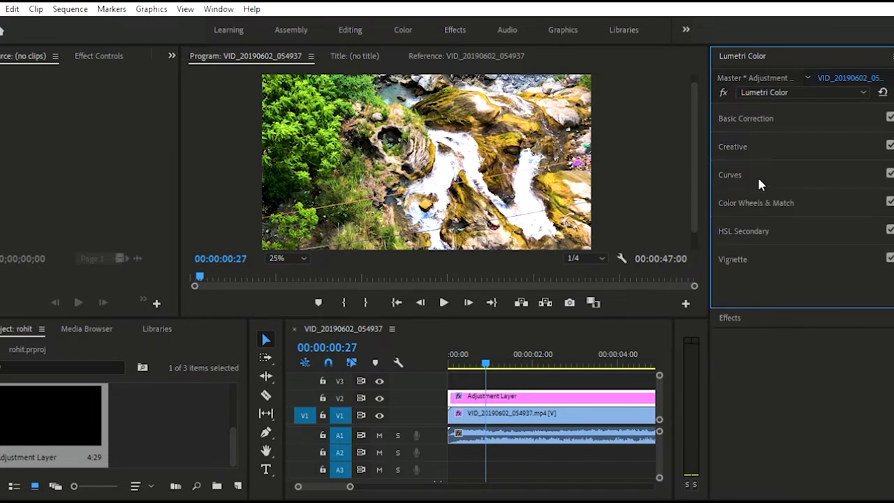
# Step: Pick an HSL Secondary key colour and narrow its hue and saturation ranges
pyautogui.click(753, 217)
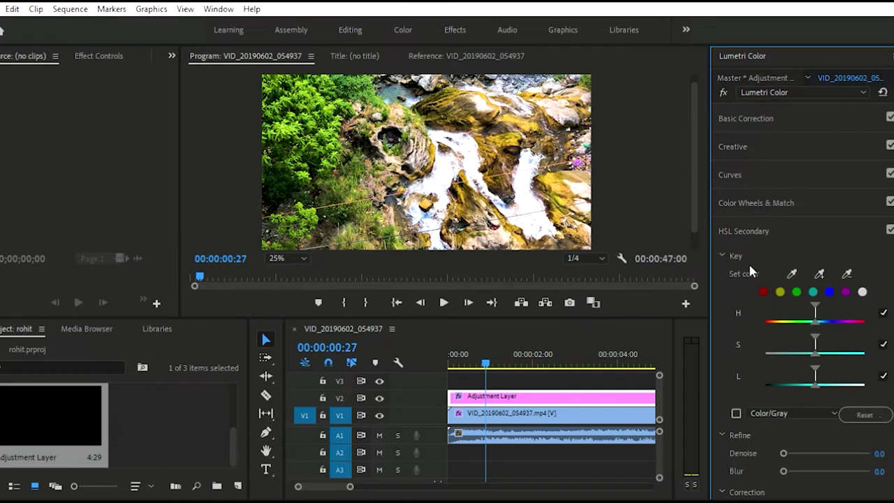
pyautogui.click(829, 292)
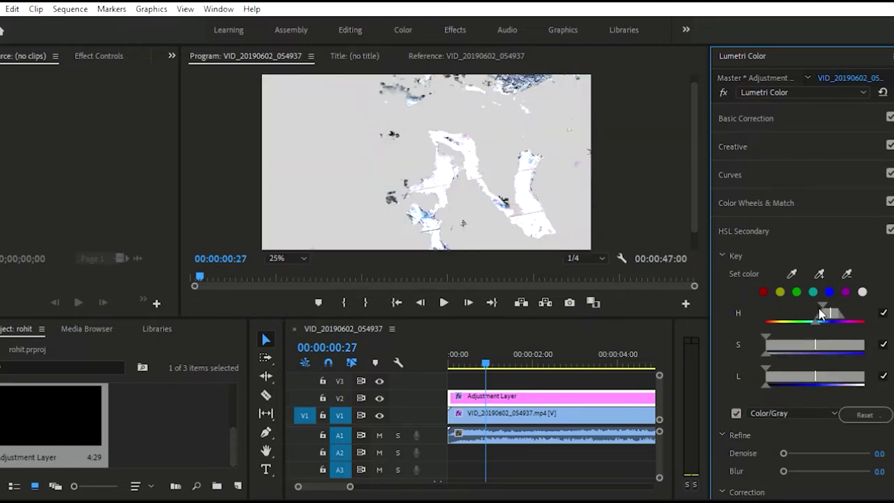
pyautogui.moveTo(821, 315); pyautogui.dragTo(805, 308)
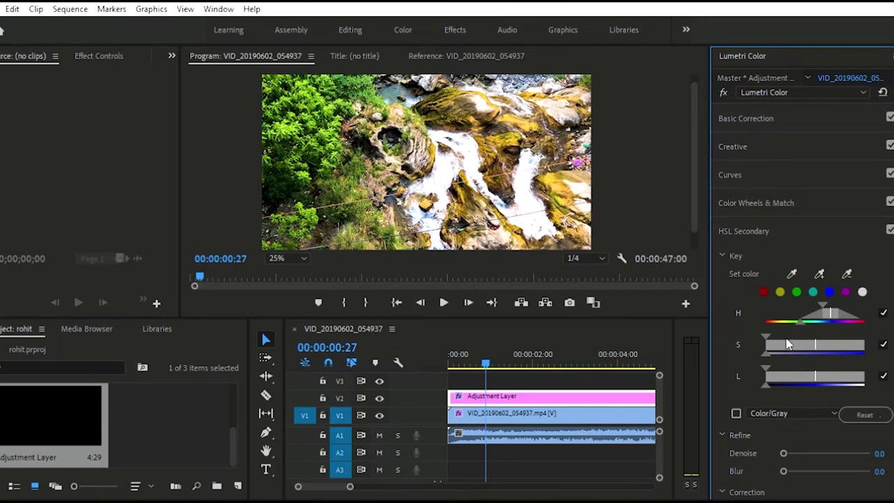
pyautogui.moveTo(769, 343); pyautogui.dragTo(783, 339)
pyautogui.moveTo(769, 326); pyautogui.dragTo(782, 327)
pyautogui.moveTo(783, 327); pyautogui.dragTo(776, 326)
# Step: Raise the key's lower luma limit and refine it with Denoise 32.3 and Blur
pyautogui.moveTo(767, 359); pyautogui.dragTo(782, 359)
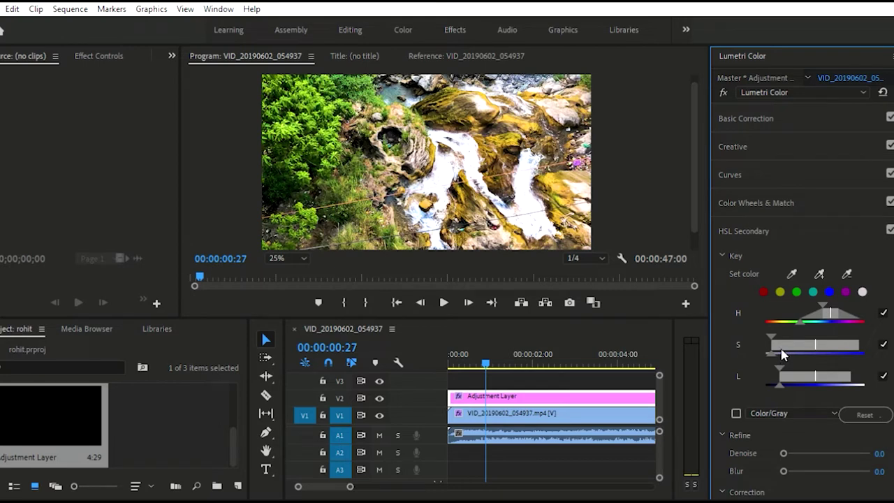
pyautogui.click(781, 357)
pyautogui.moveTo(786, 448); pyautogui.dragTo(812, 447)
pyautogui.moveTo(784, 461); pyautogui.dragTo(807, 471)
# Step: Nudge the HSL Secondary correction wheel and set Contrast 8.7 and Saturation 108.7
pyautogui.scroll(-3, 796, 411)
pyautogui.scroll(-3, 794, 409)
pyautogui.scroll(2, 796, 408)
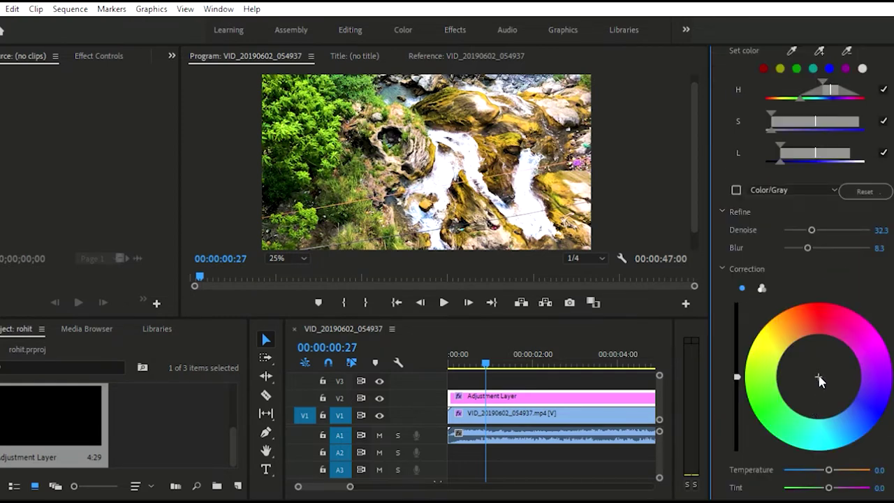
pyautogui.moveTo(819, 366); pyautogui.dragTo(835, 421)
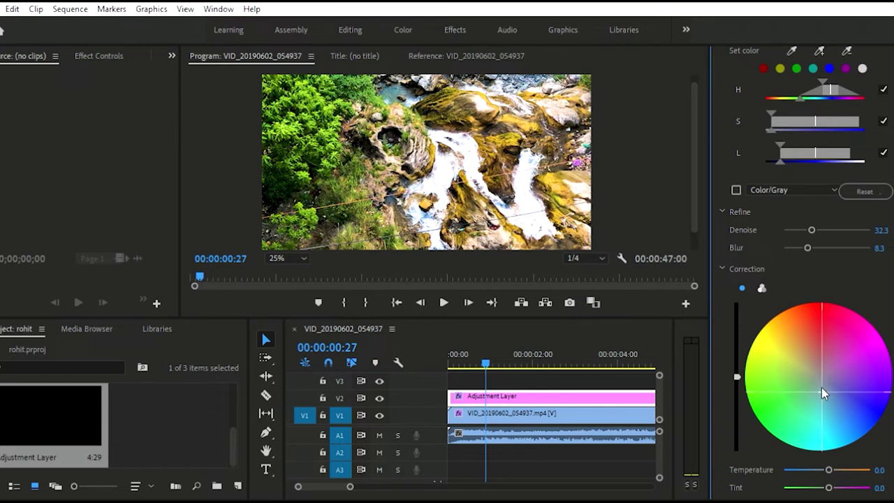
pyautogui.scroll(-4, 816, 358)
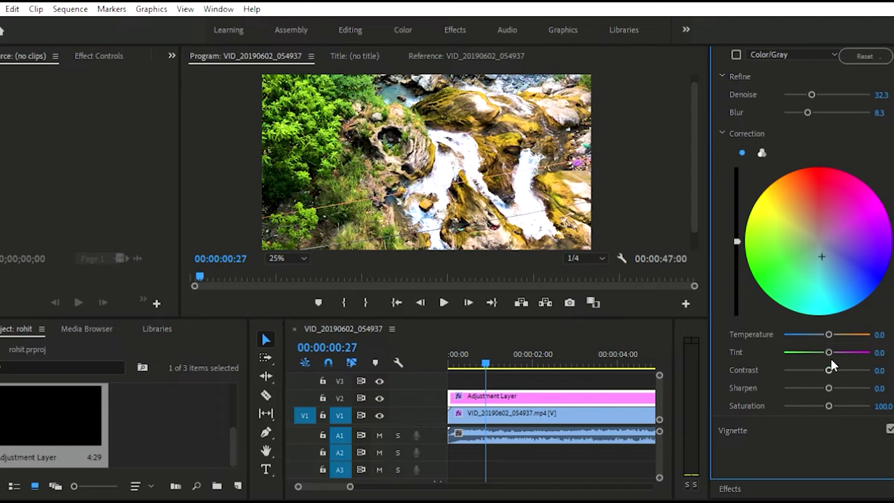
pyautogui.moveTo(829, 364); pyautogui.dragTo(840, 364)
pyautogui.moveTo(829, 401); pyautogui.dragTo(823, 400)
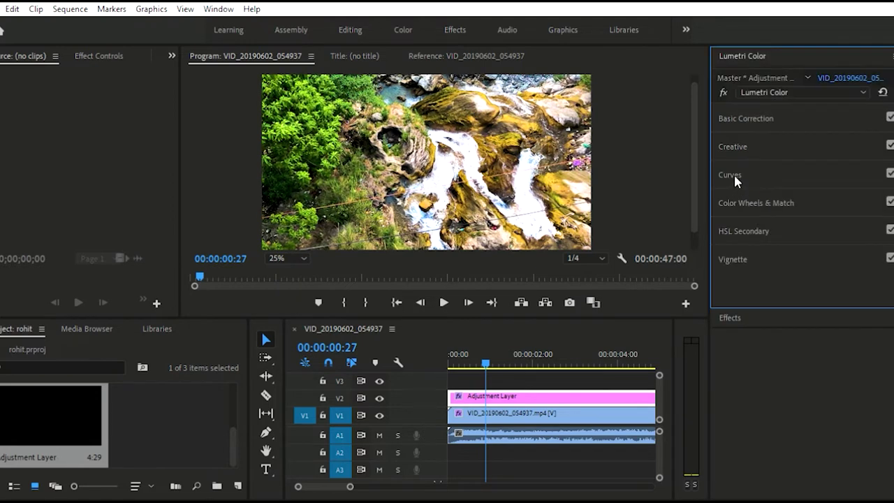
# Step: Add a point on the Luma vs Sat curve and drag its dark end to the bottom
pyautogui.click(734, 168)
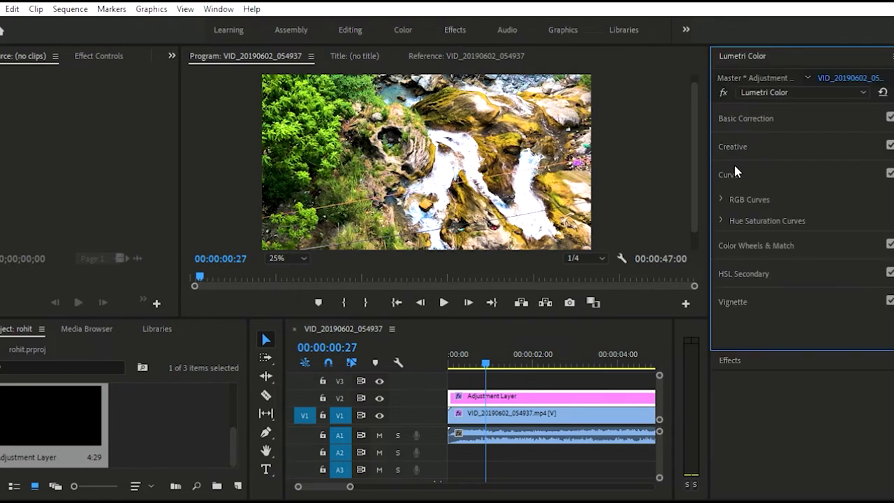
pyautogui.click(724, 211)
pyautogui.scroll(-3, 788, 326)
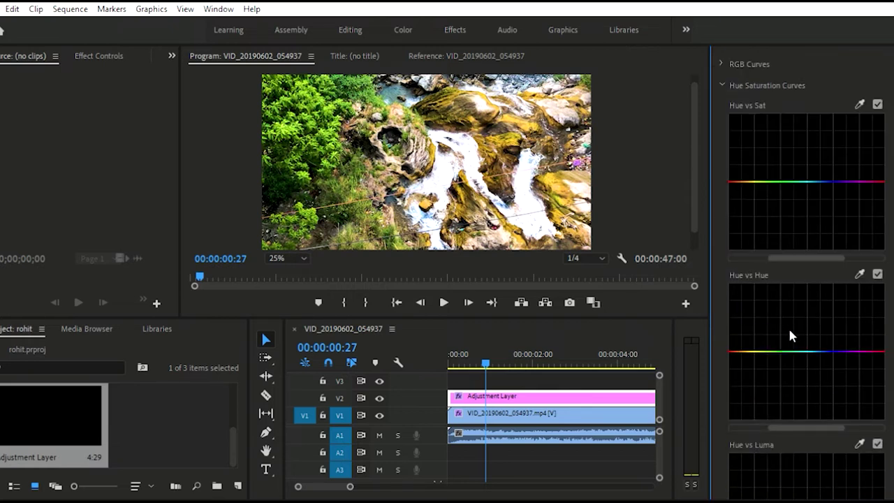
pyautogui.scroll(-2, 790, 324)
pyautogui.scroll(-2, 790, 324)
pyautogui.scroll(-2, 791, 323)
pyautogui.scroll(-1, 790, 323)
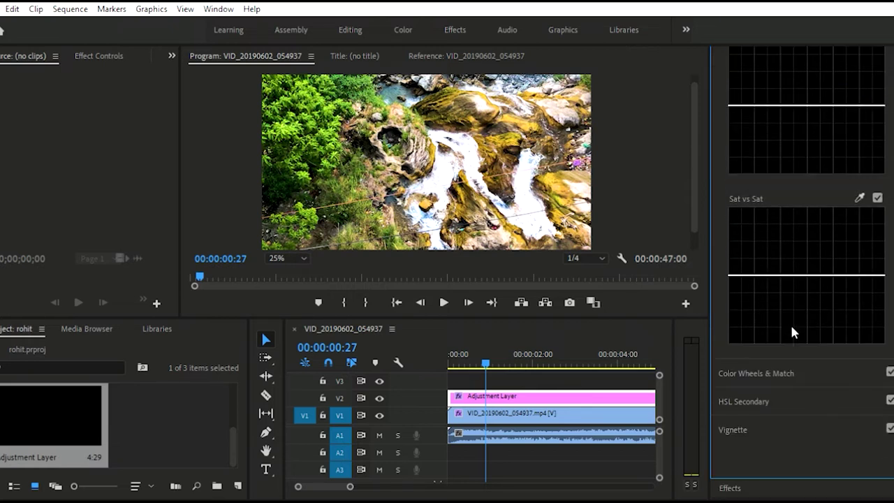
pyautogui.scroll(3, 792, 325)
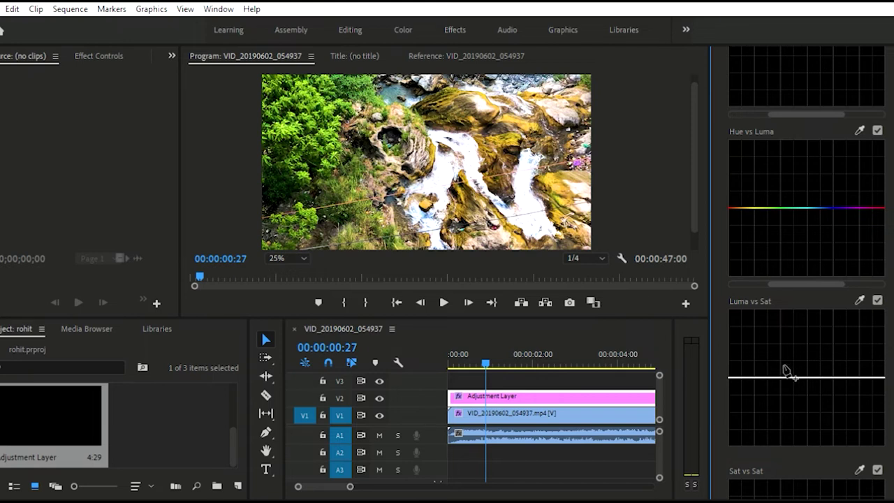
pyautogui.click(781, 378)
pyautogui.moveTo(740, 378)
pyautogui.mouseDown()
pyautogui.moveTo(739, 459)
pyautogui.moveTo(720, 448)
pyautogui.mouseUp()
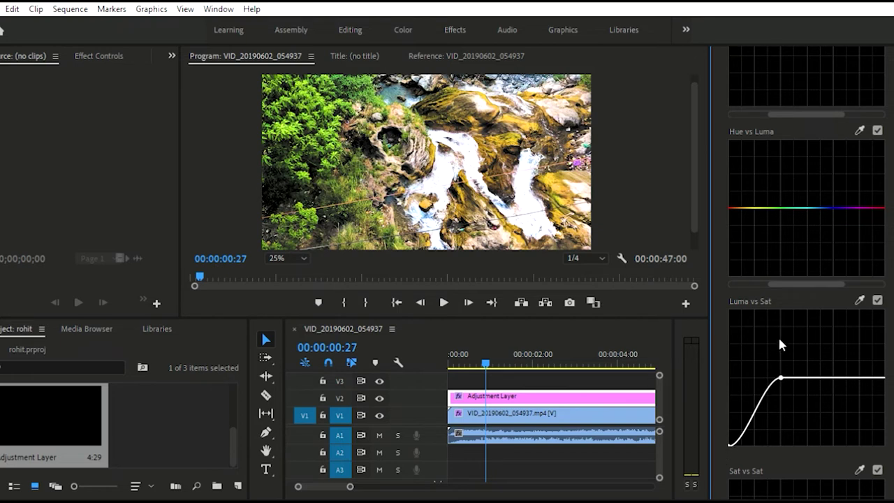
pyautogui.scroll(10, 781, 341)
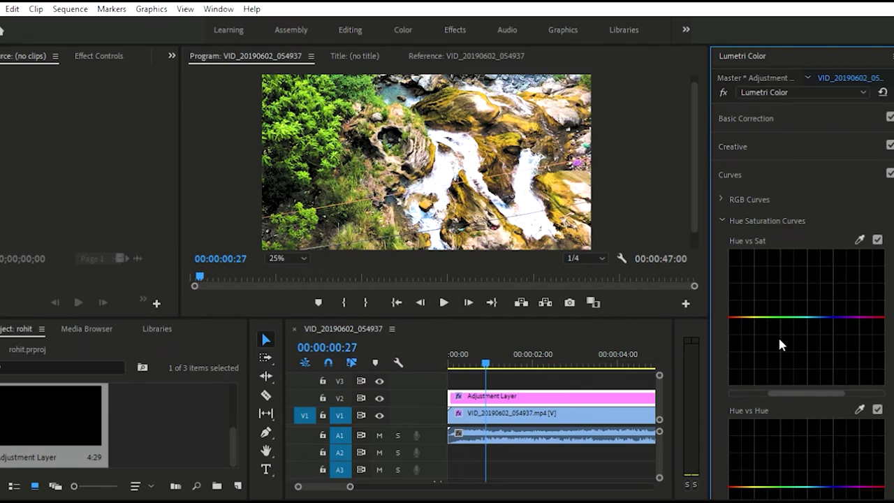
# Step: Set Creative adjustments to Sharpen 21.3, Vibrance 11.8 and Saturation 121.3
pyautogui.click(738, 134)
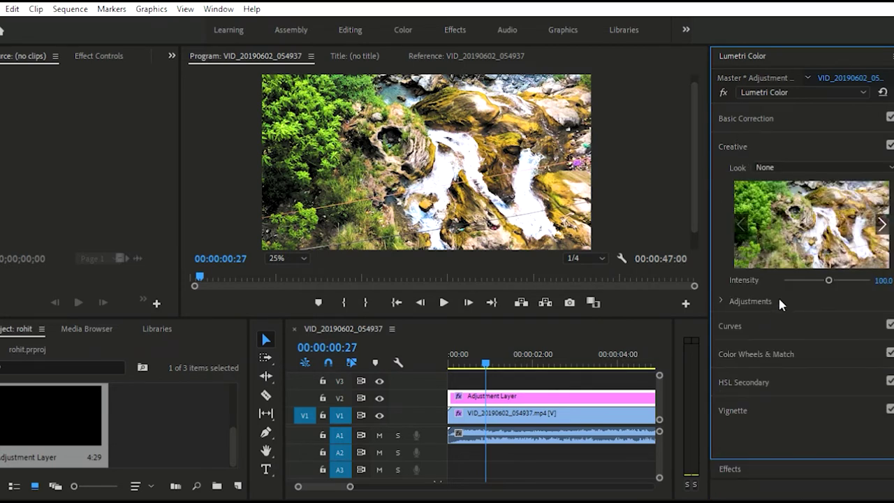
pyautogui.click(721, 284)
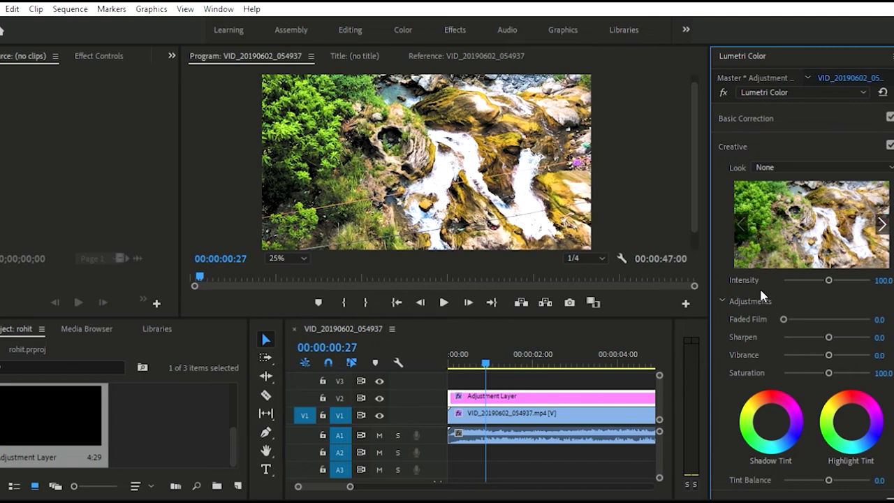
pyautogui.moveTo(829, 336)
pyautogui.mouseDown()
pyautogui.moveTo(837, 331)
pyautogui.moveTo(832, 356)
pyautogui.mouseUp()
pyautogui.moveTo(830, 371); pyautogui.dragTo(838, 369)
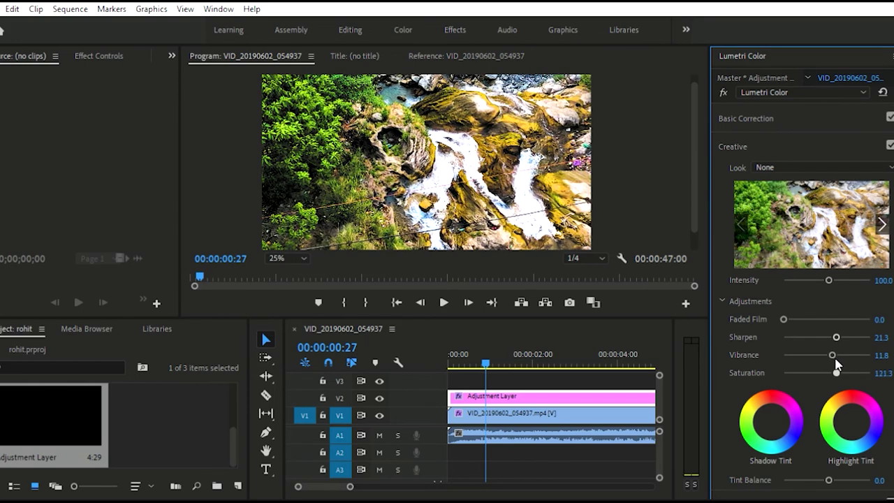
# Step: Bypass Lumetri Color to compare the graded footage with the original
pyautogui.click(724, 92)
pyautogui.click(724, 91)
pyautogui.click(724, 90)
# Step: Toggle the Lumetri Color effect off and on, leaving the grade enabled
pyautogui.click(724, 82)
pyautogui.click(724, 82)
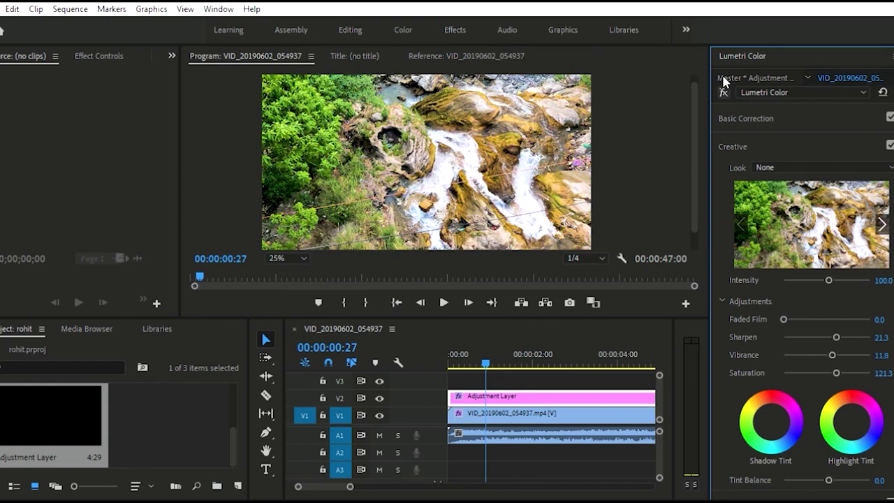
pyautogui.click(724, 82)
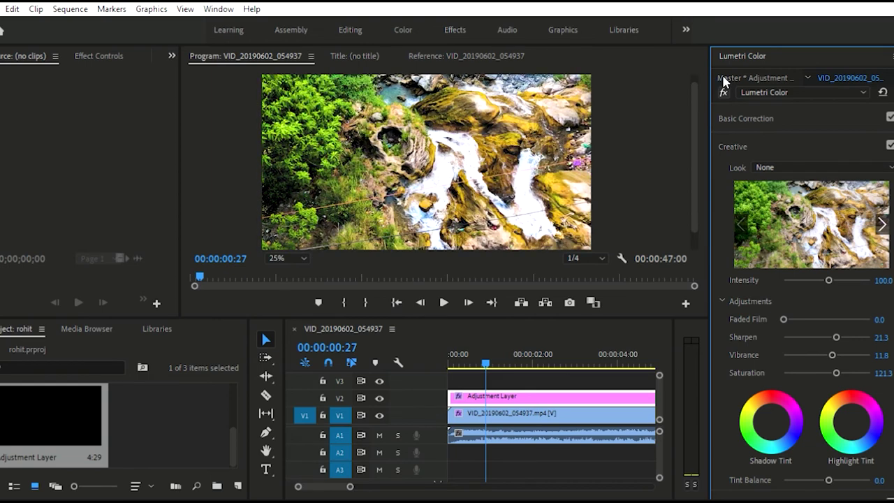